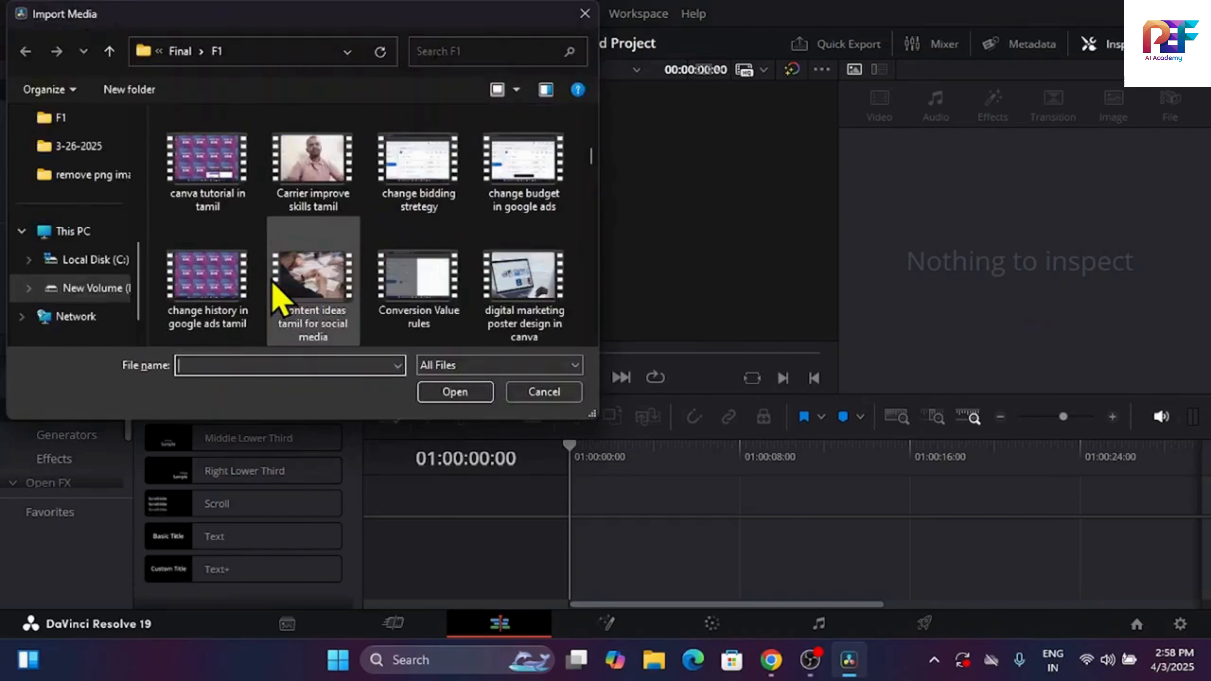
# - Import DIGITAL MARKETING ROADMAP IN TAMIL.mp4 from the F1 folder and place it at the start of the timeline
pyautogui.scroll(-2, 282, 298)
pyautogui.doubleClick(337, 286)
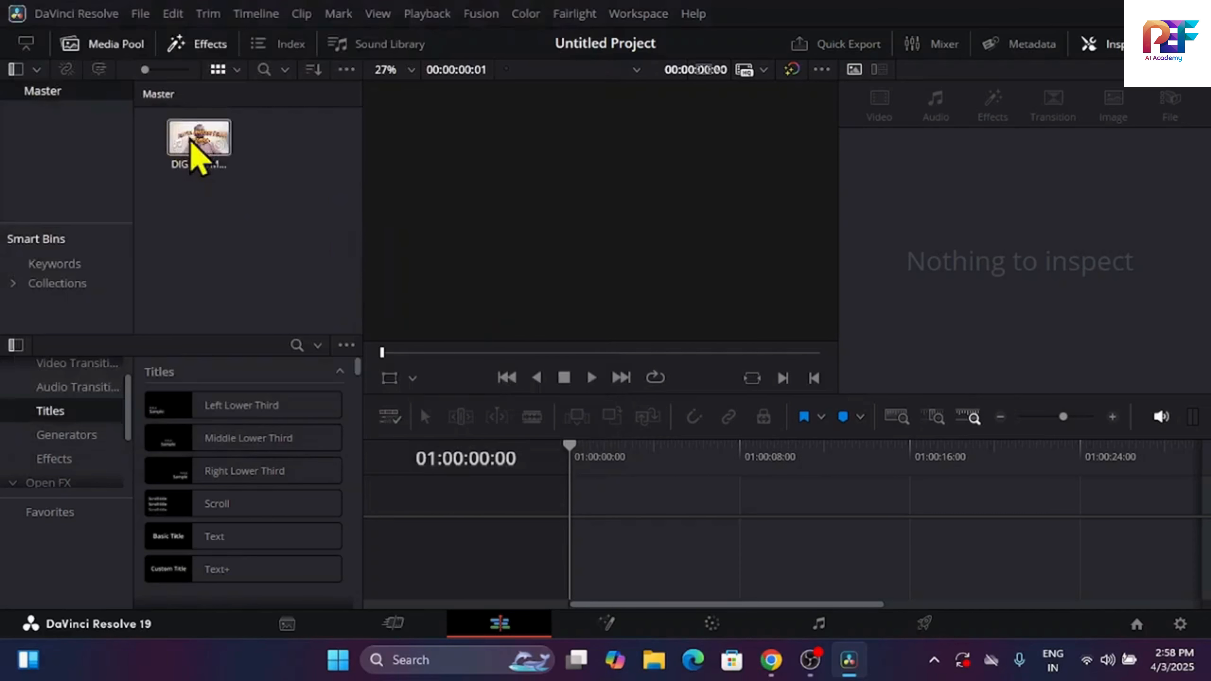
pyautogui.moveTo(612, 541); pyautogui.dragTo(699, 524)
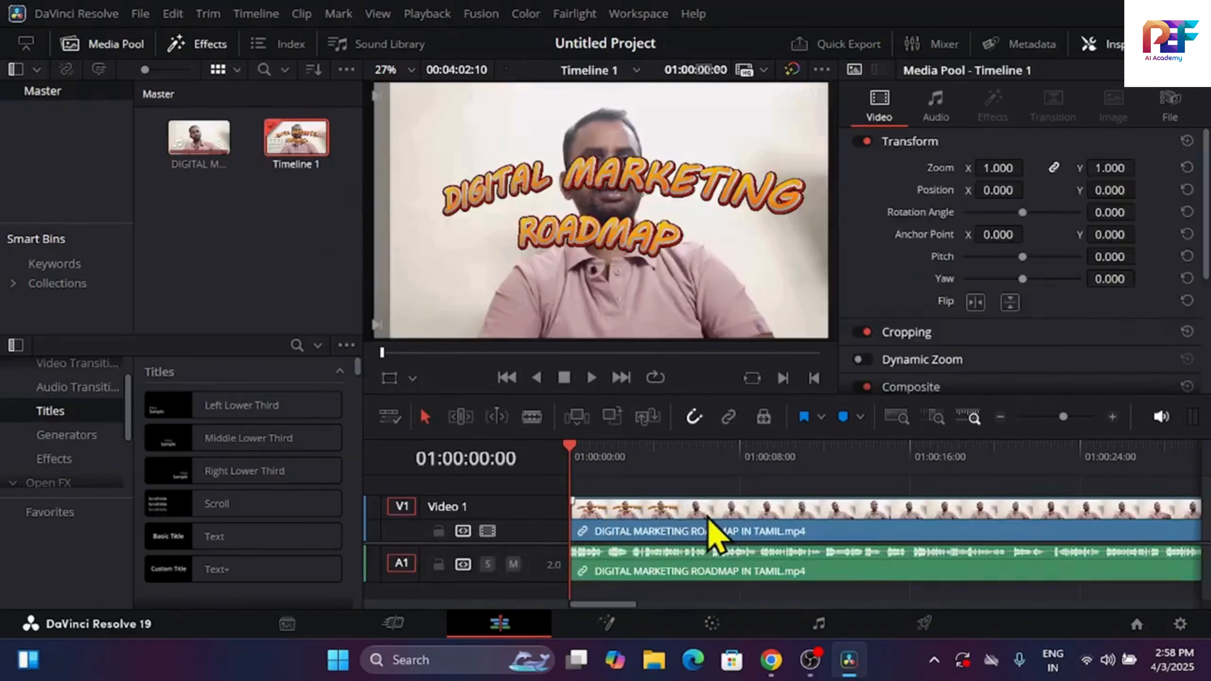
# - Select the video clip on track V1 and show its properties in the Inspector
pyautogui.click(756, 502)
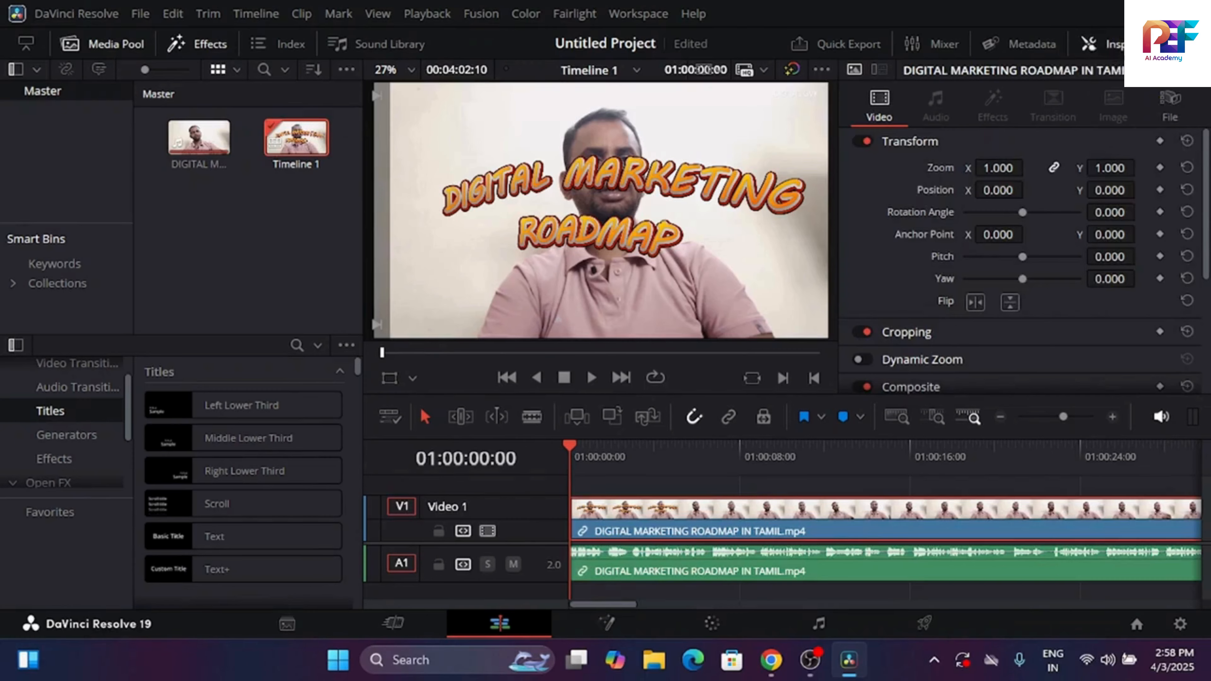
pyautogui.click(1106, 43)
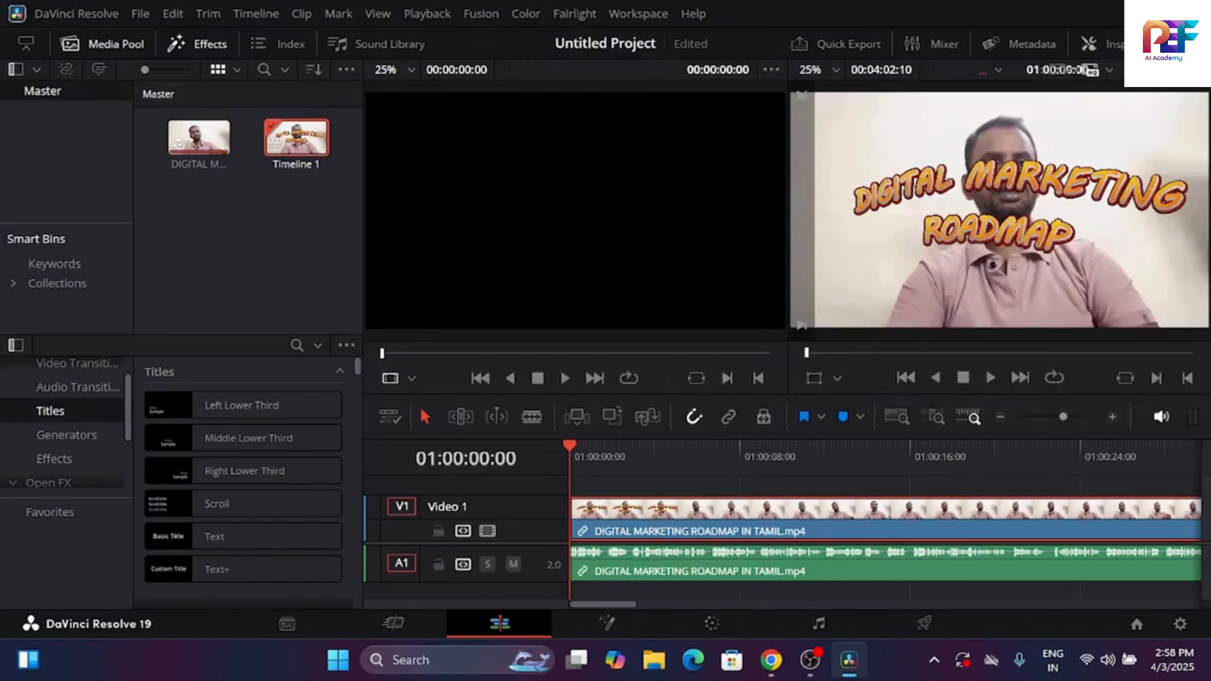
pyautogui.click(1105, 43)
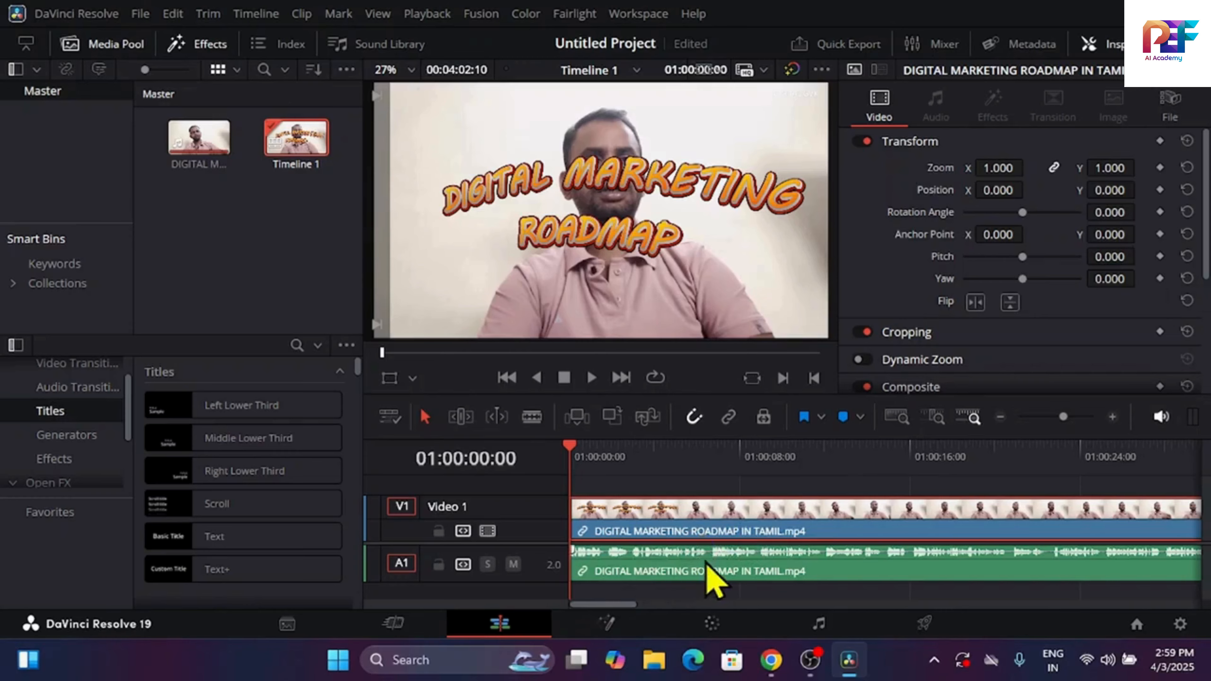
# - Select the clip's audio on track A1, play its opening and return the playhead to the timeline start
pyautogui.click(704, 580)
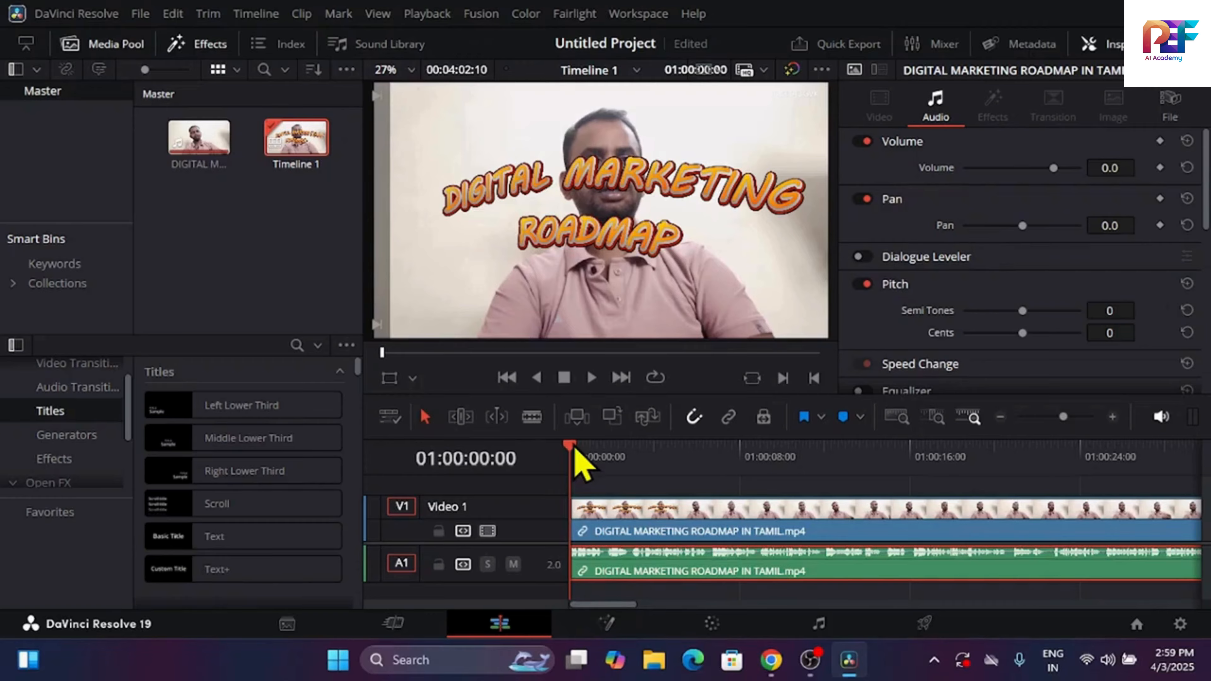
pyautogui.click(590, 380)
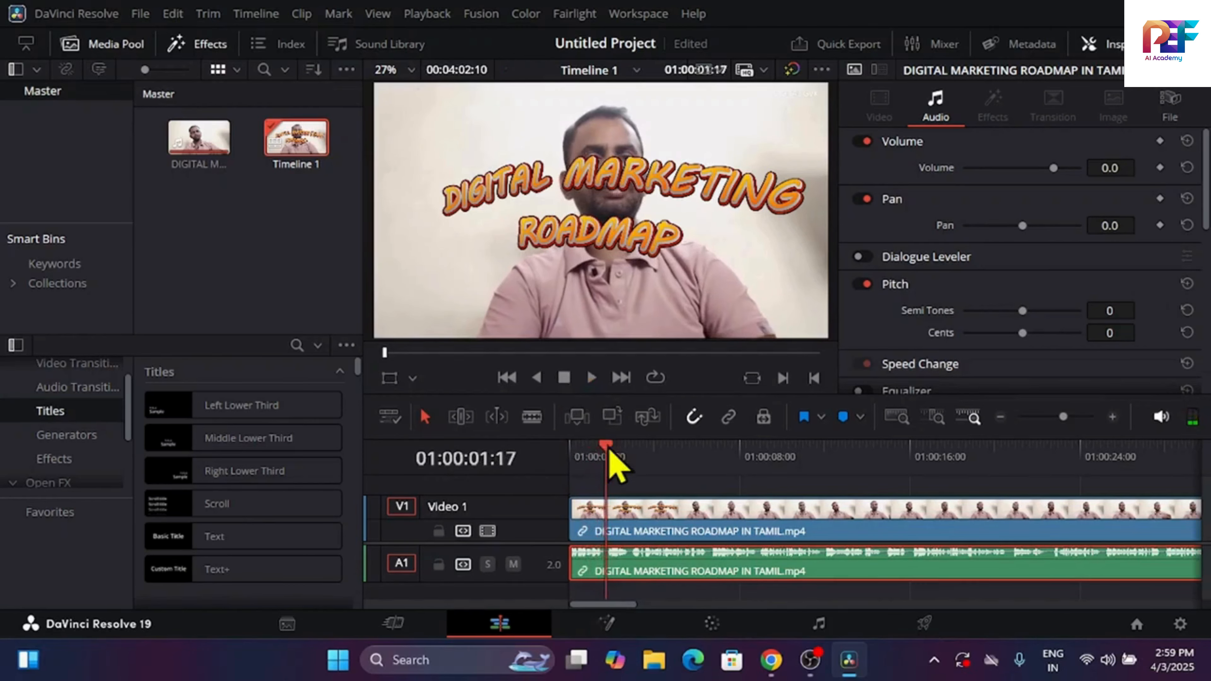
pyautogui.moveTo(610, 448); pyautogui.dragTo(567, 445)
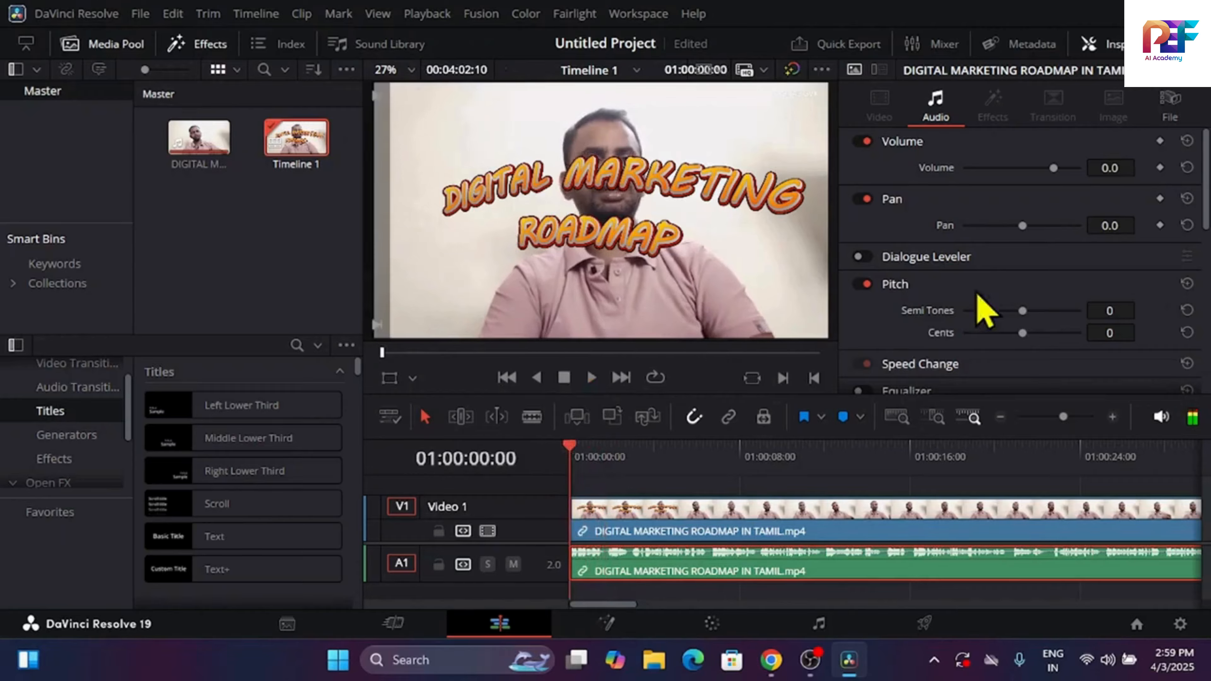
# - Try the audio clip's volume at 30.0, 11.1 and -23.6, and reset it to the default
pyautogui.moveTo(1053, 169); pyautogui.dragTo(1117, 187)
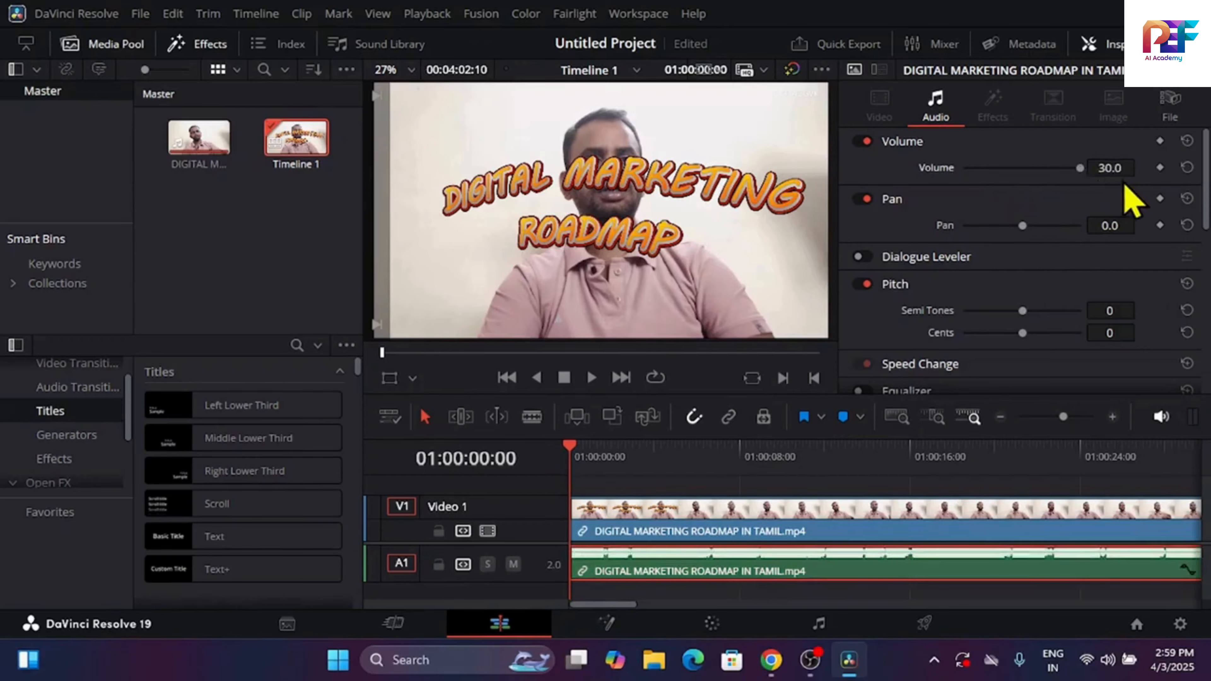
pyautogui.press('space')
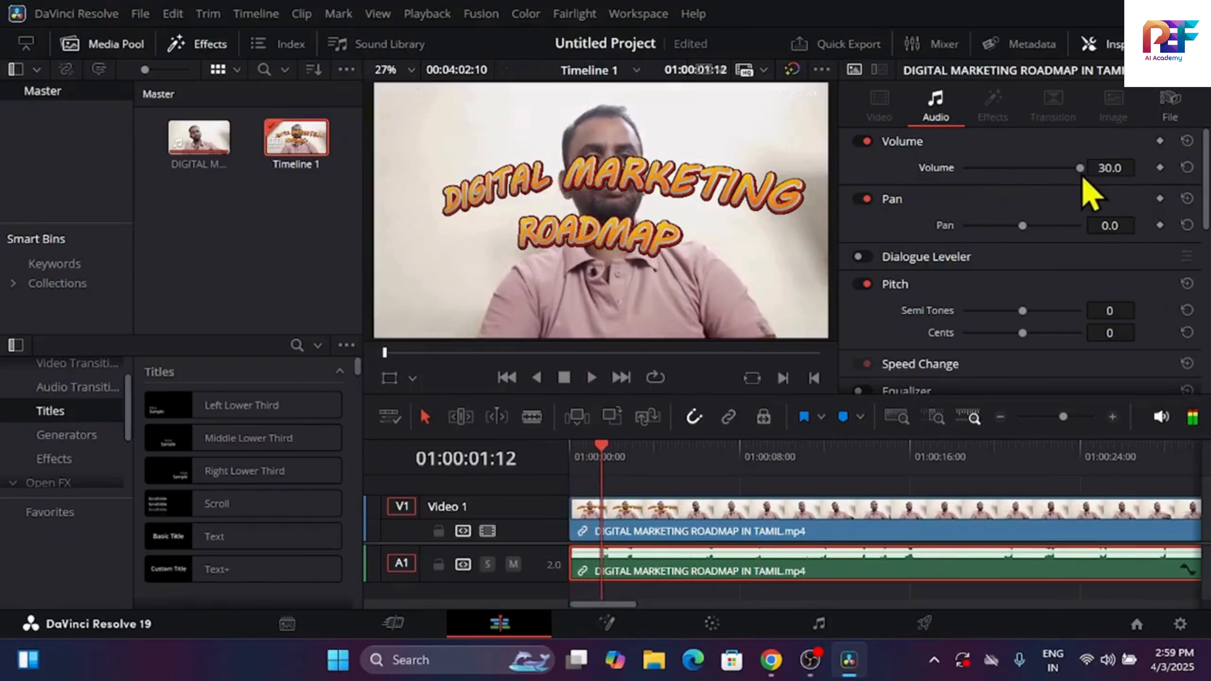
pyautogui.moveTo(1076, 174)
pyautogui.mouseDown()
pyautogui.moveTo(966, 173)
pyautogui.moveTo(1063, 173)
pyautogui.mouseUp()
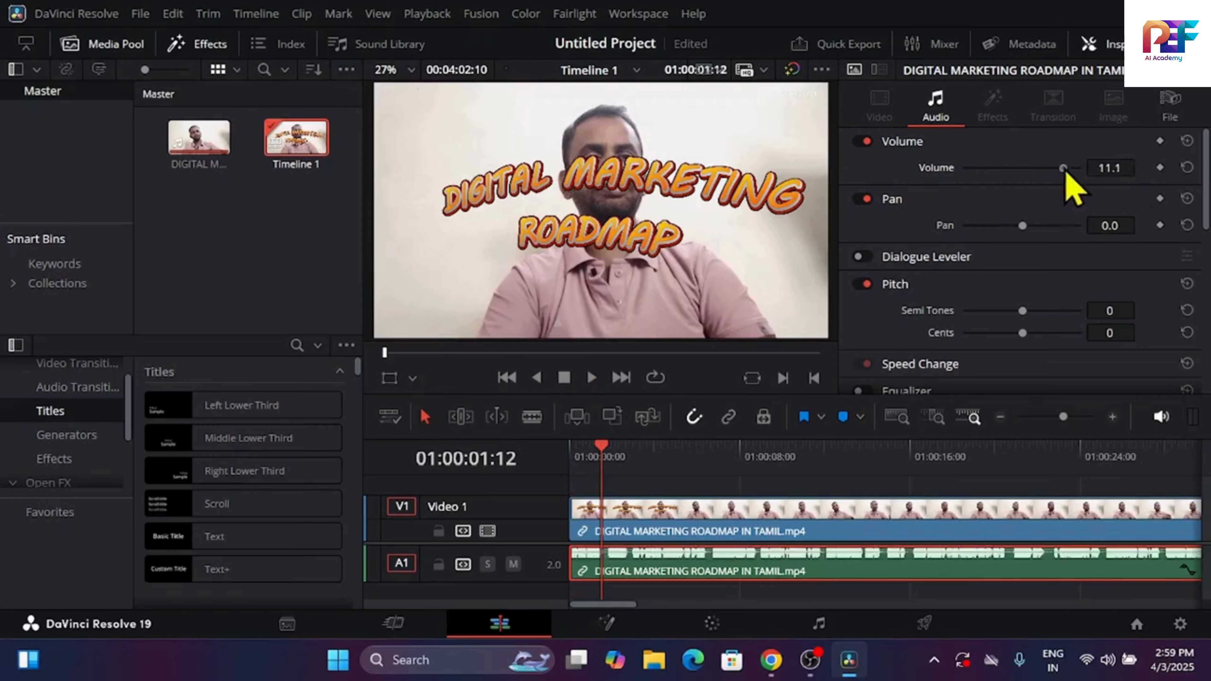
pyautogui.scroll(-3, 1051, 210)
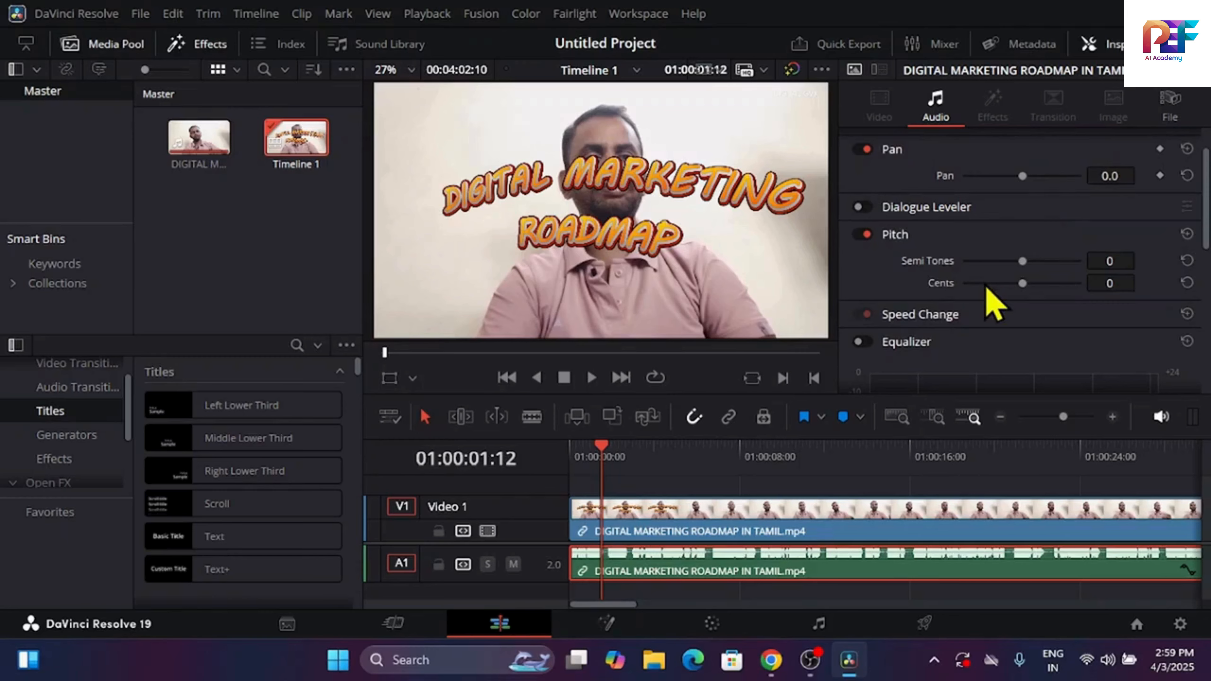
pyautogui.scroll(2, 986, 286)
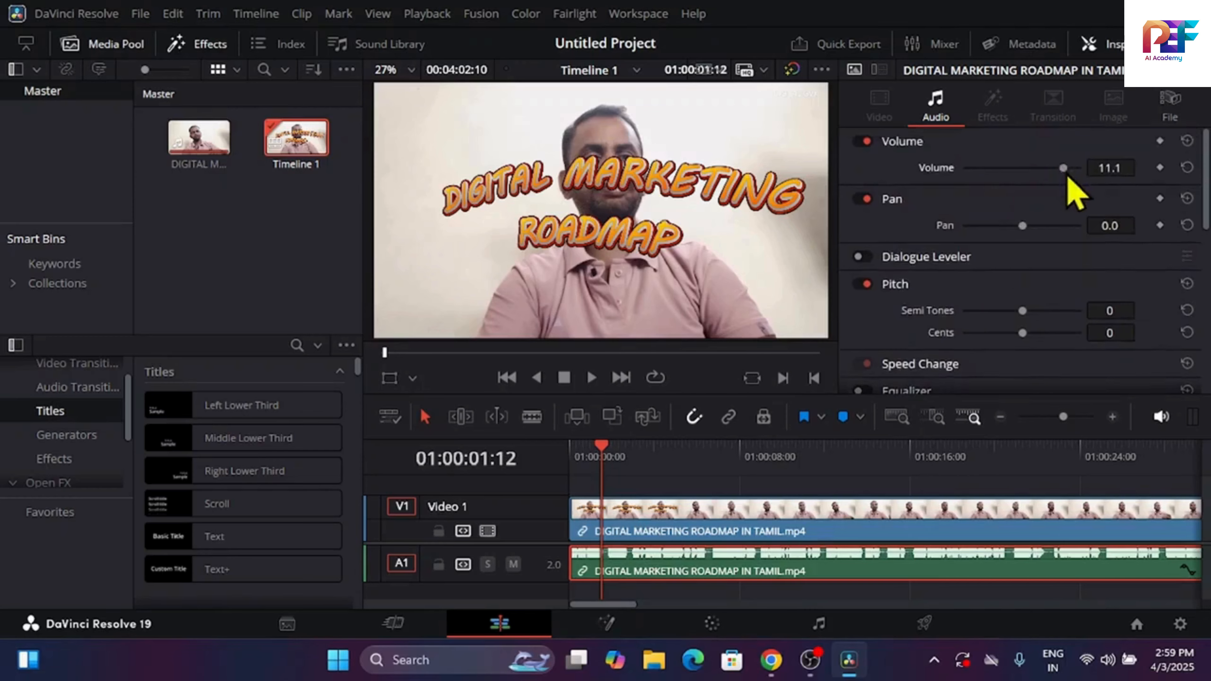
pyautogui.moveTo(1066, 175); pyautogui.dragTo(1033, 182)
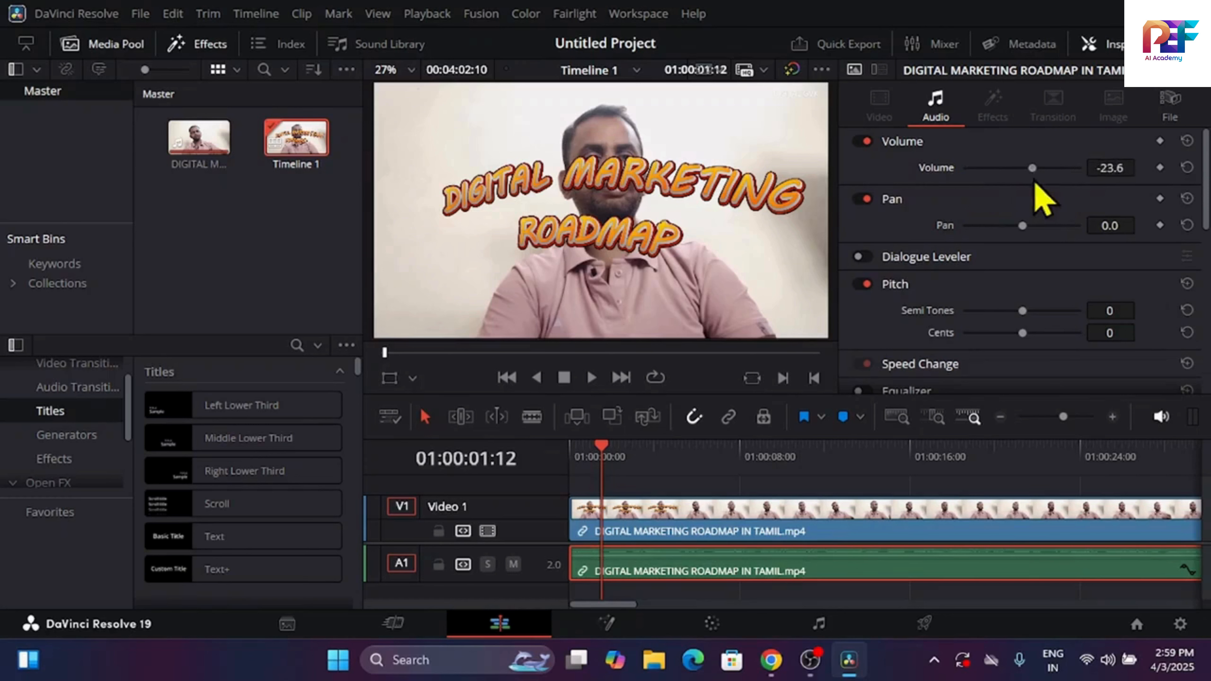
pyautogui.click(1186, 167)
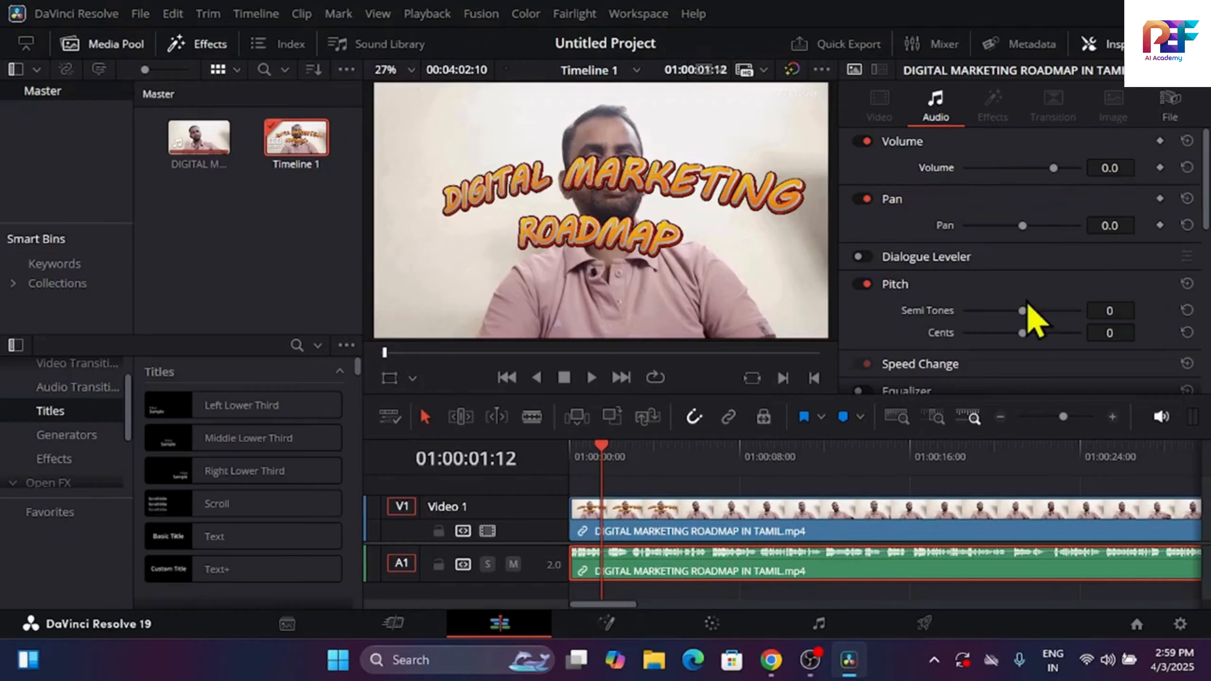
# - Play the audio from the timeline start at its default volume and return the playhead to the start
pyautogui.moveTo(601, 448); pyautogui.dragTo(474, 472)
pyautogui.press('space')
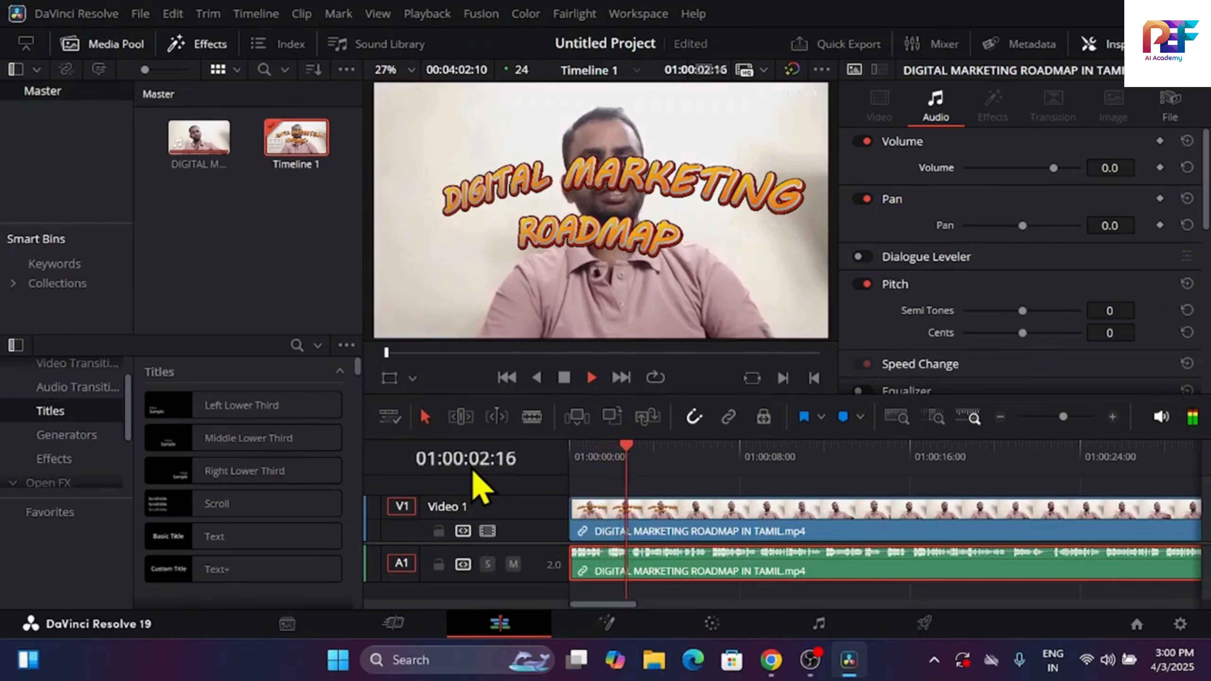
pyautogui.press('space')
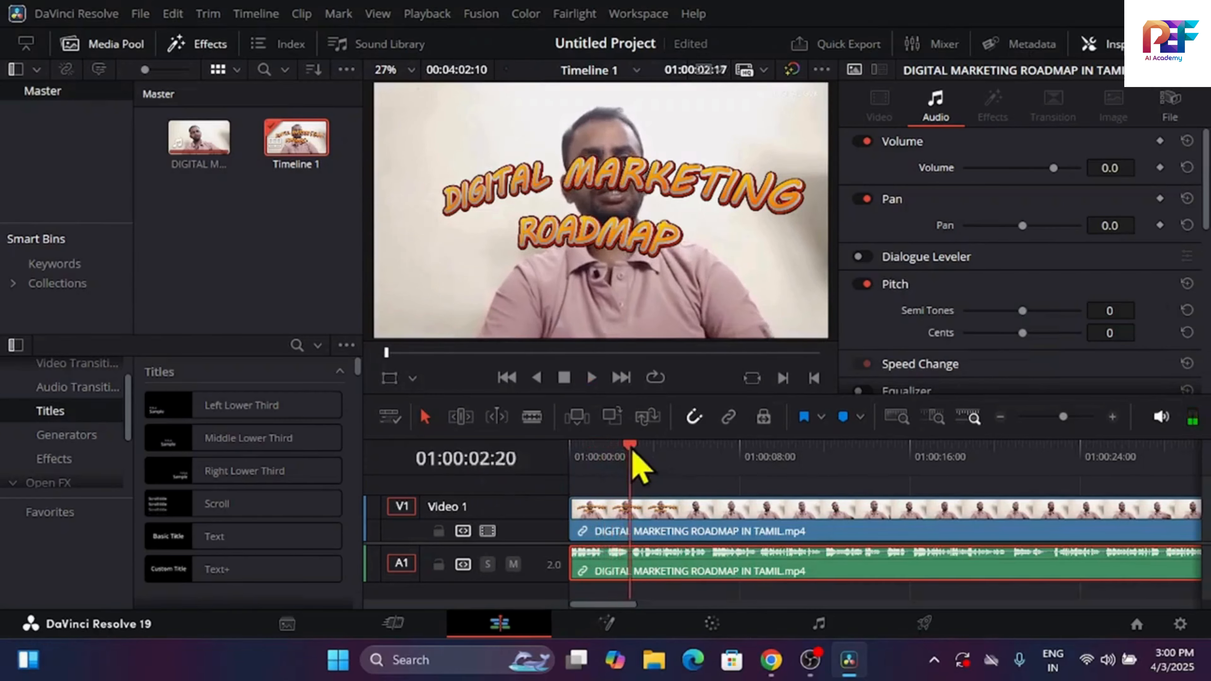
pyautogui.moveTo(634, 459); pyautogui.dragTo(516, 436)
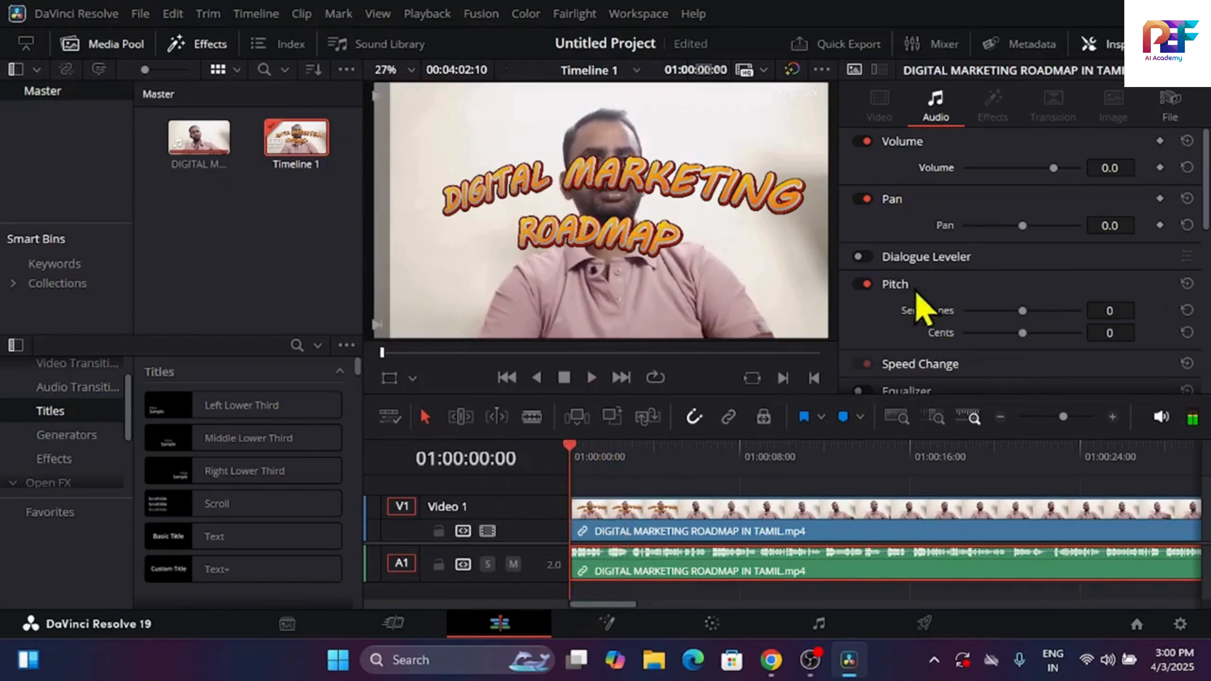
# - Enable the audio clip's Dialogue Leveler and audition Pitch with Cents at 100 and Semi Tones at 20, -4 and 12
pyautogui.scroll(-1, 906, 267)
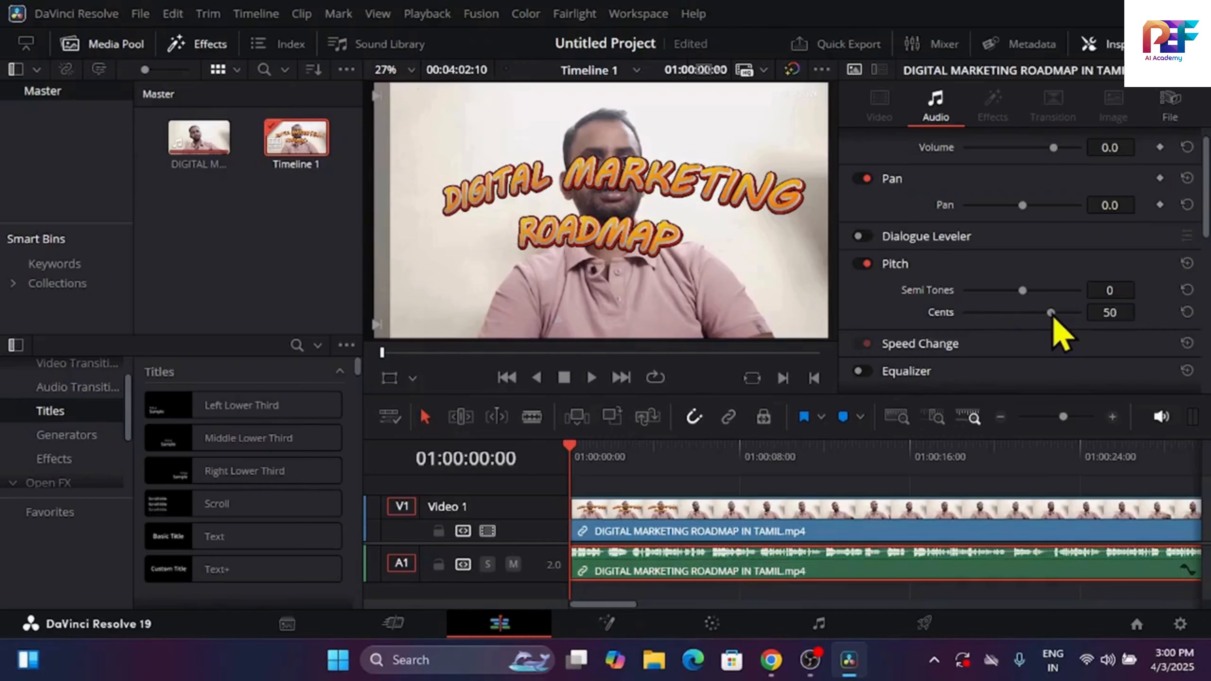
pyautogui.press('space')
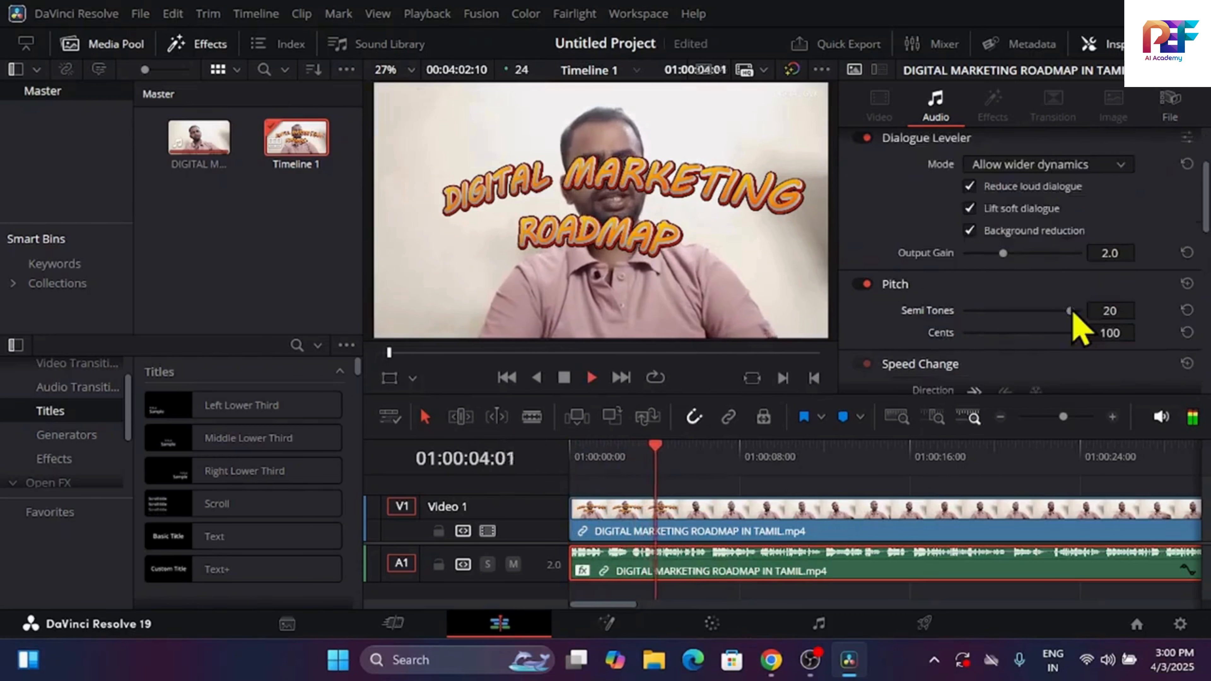
pyautogui.moveTo(1071, 312); pyautogui.dragTo(1019, 313)
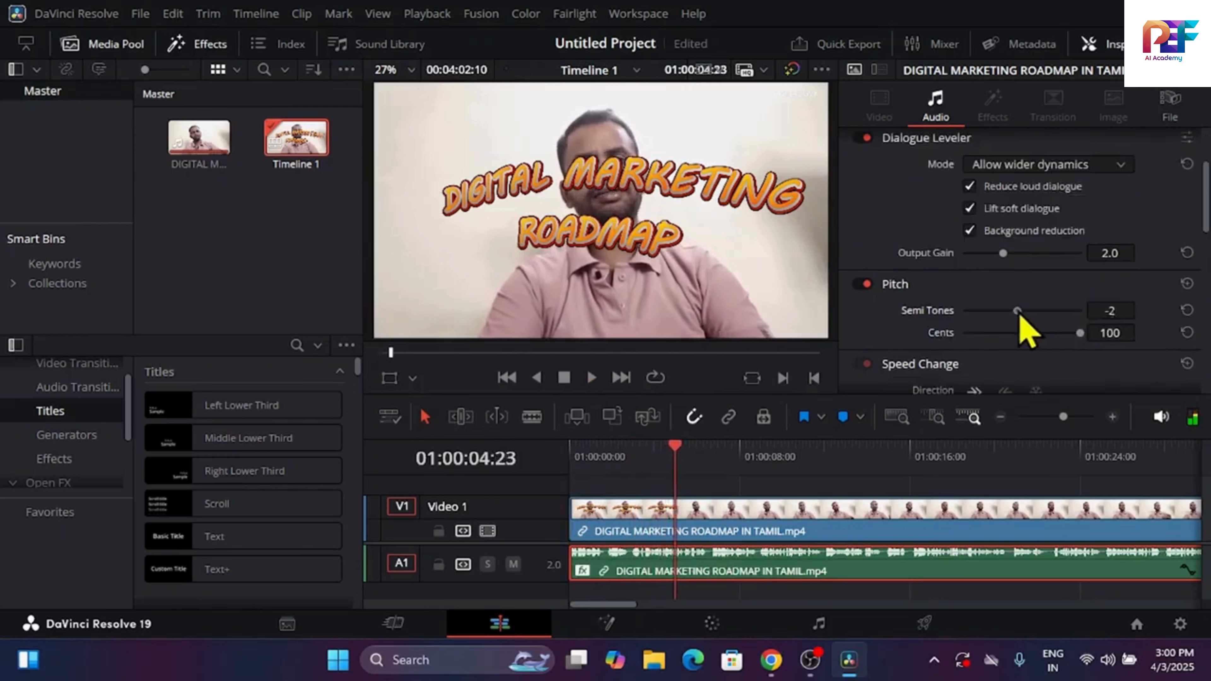
pyautogui.press('space')
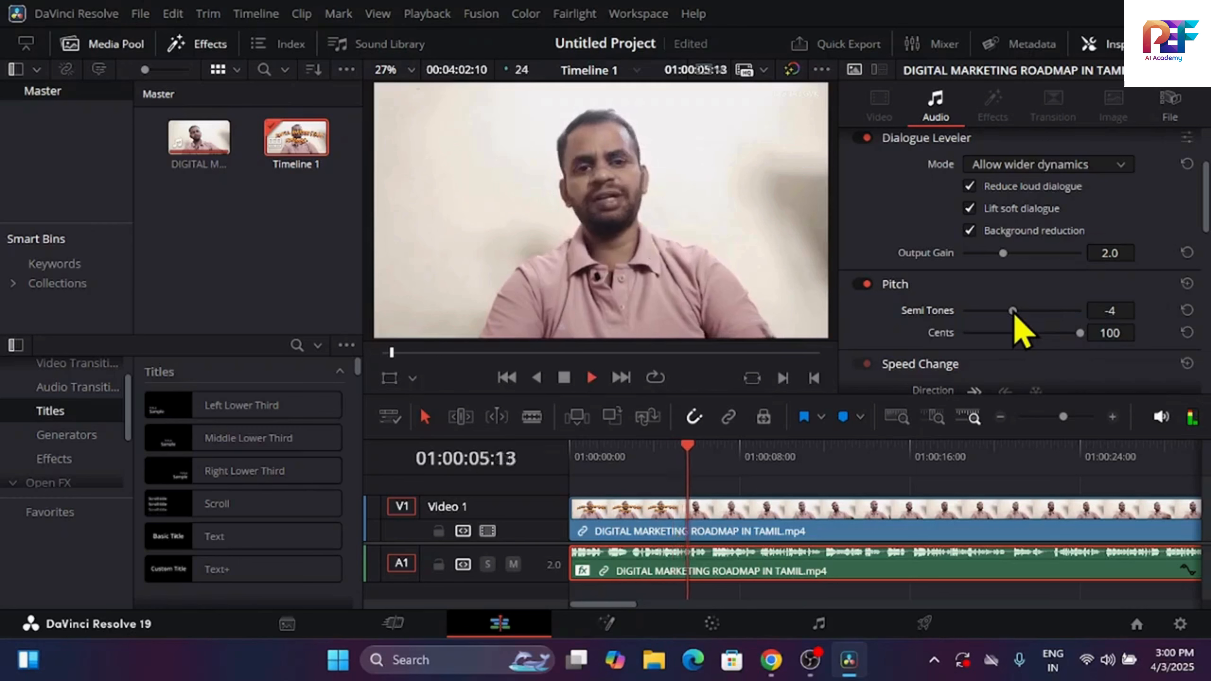
pyautogui.moveTo(1013, 314); pyautogui.dragTo(1050, 314)
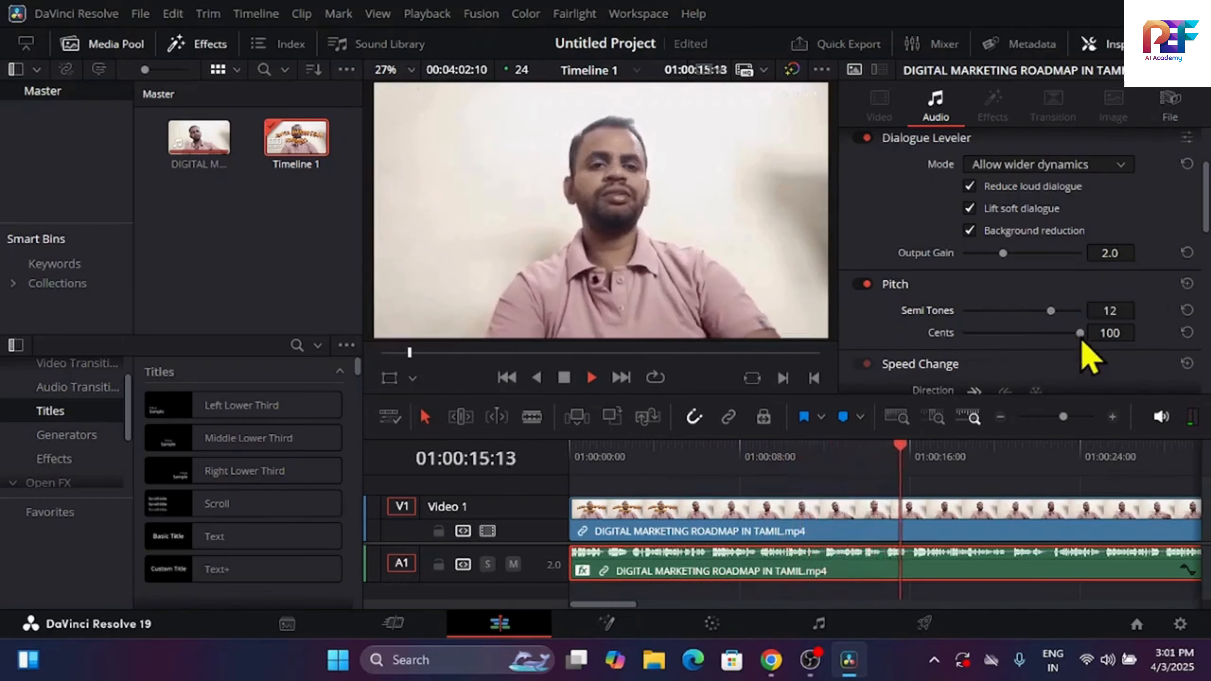
# - Reset the Pitch Semi Tones to 0 and try Cents at 45, -63 and 41 during playback
pyautogui.moveTo(1080, 334); pyautogui.dragTo(1047, 339)
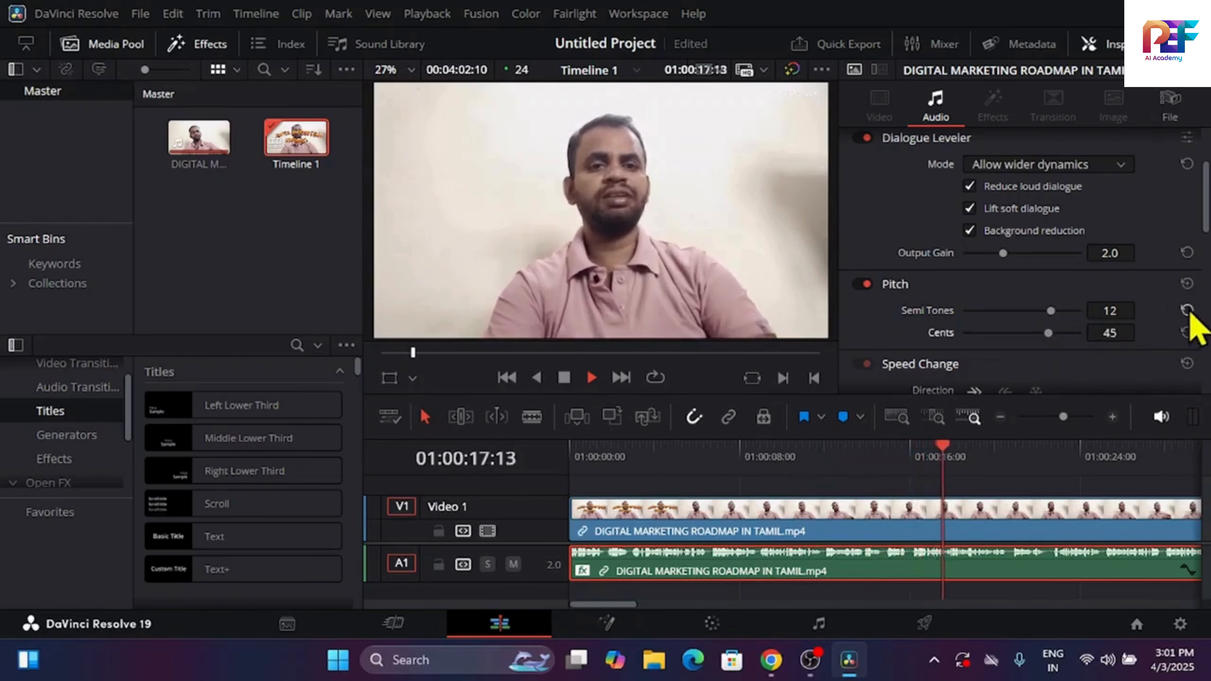
pyautogui.click(1187, 310)
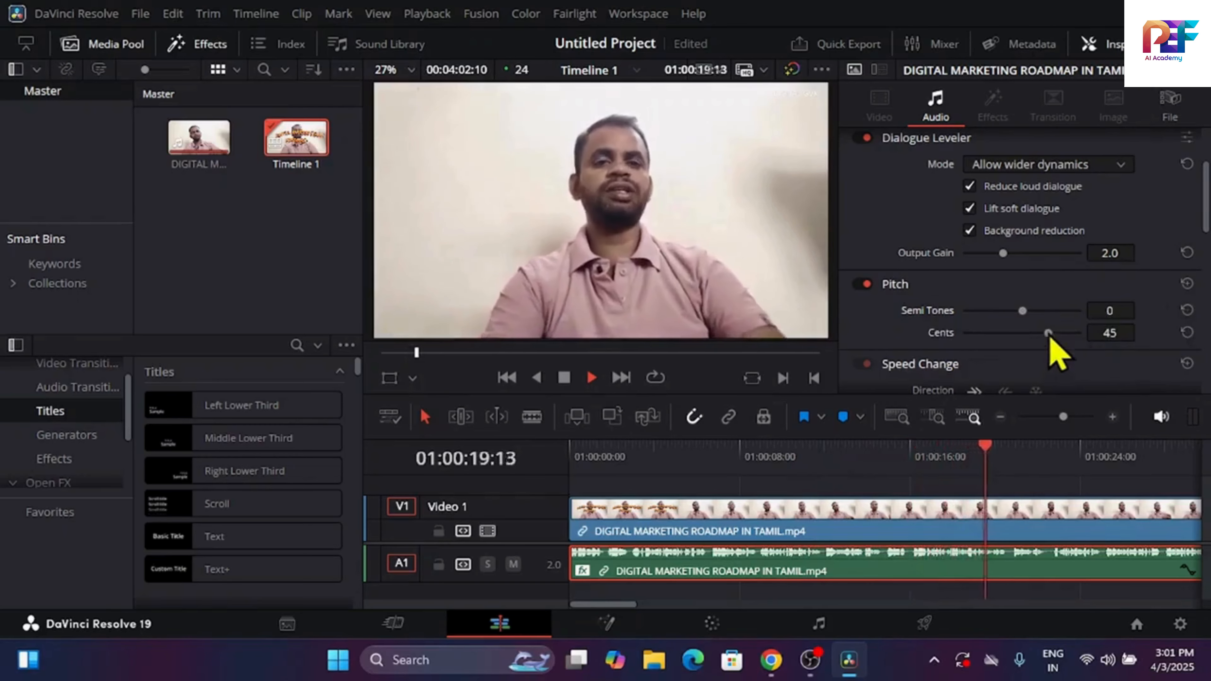
pyautogui.moveTo(1050, 336); pyautogui.dragTo(985, 336)
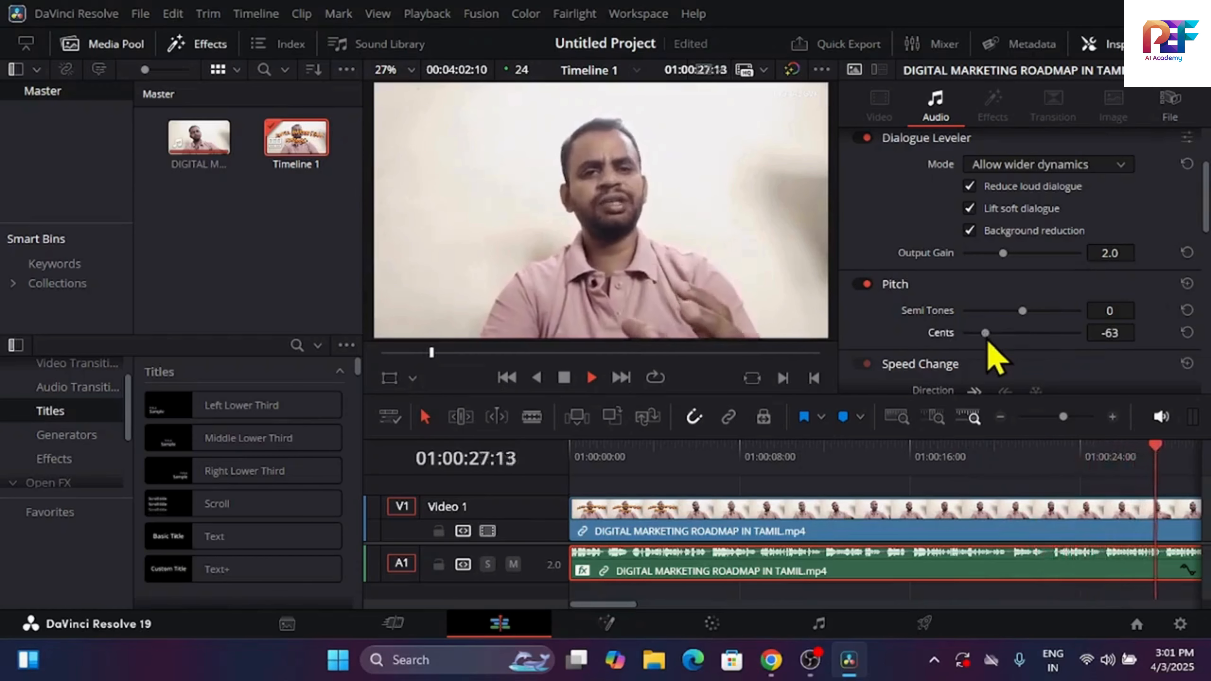
pyautogui.moveTo(986, 336); pyautogui.dragTo(1046, 345)
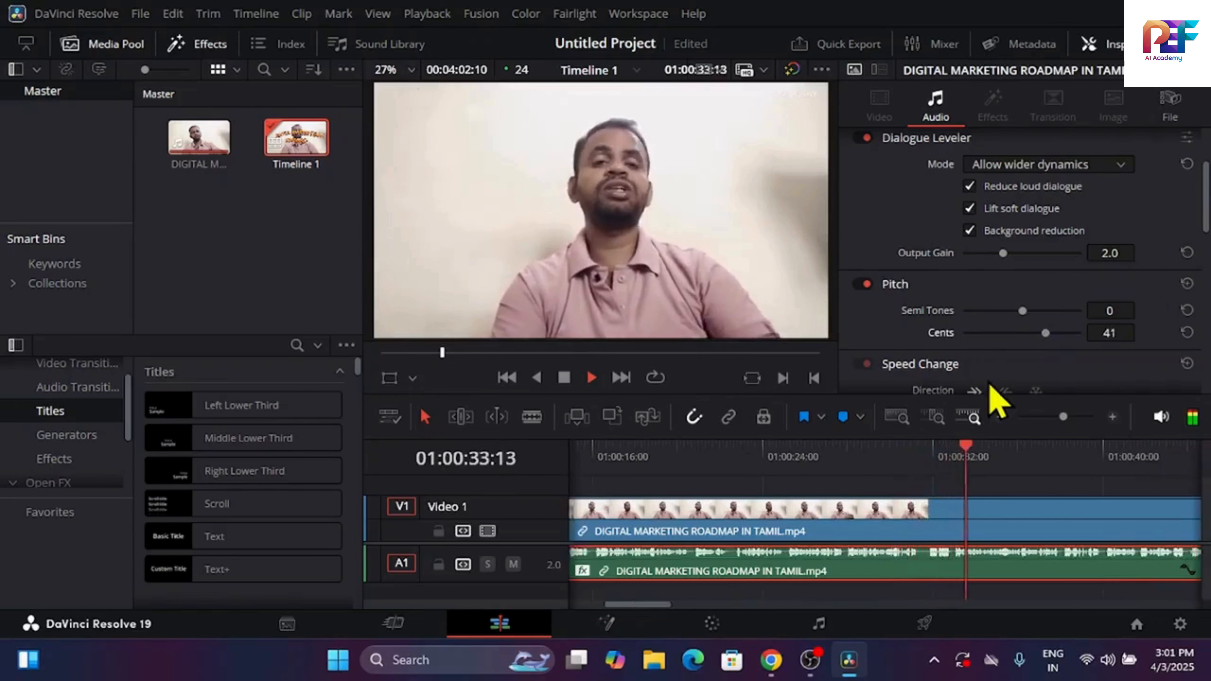
# - Stop playback and set the audio clip's Pitch to 18 Semi Tones and 31 Cents
pyautogui.scroll(-2, 990, 387)
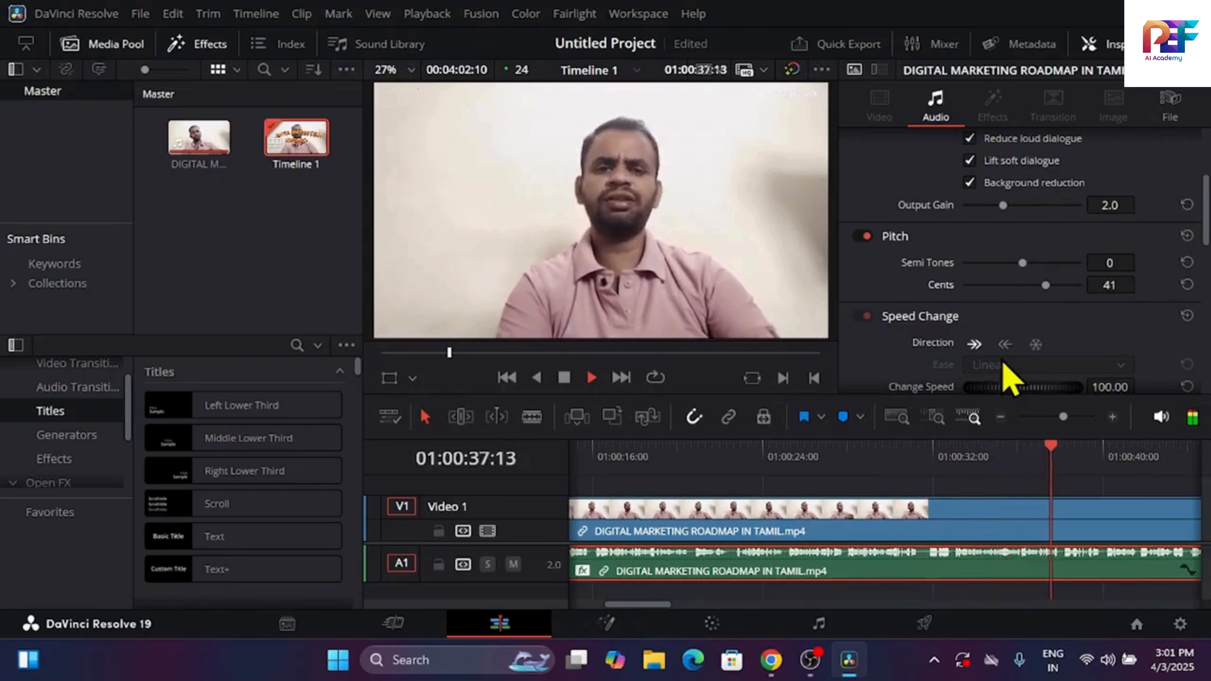
pyautogui.scroll(-1, 1009, 377)
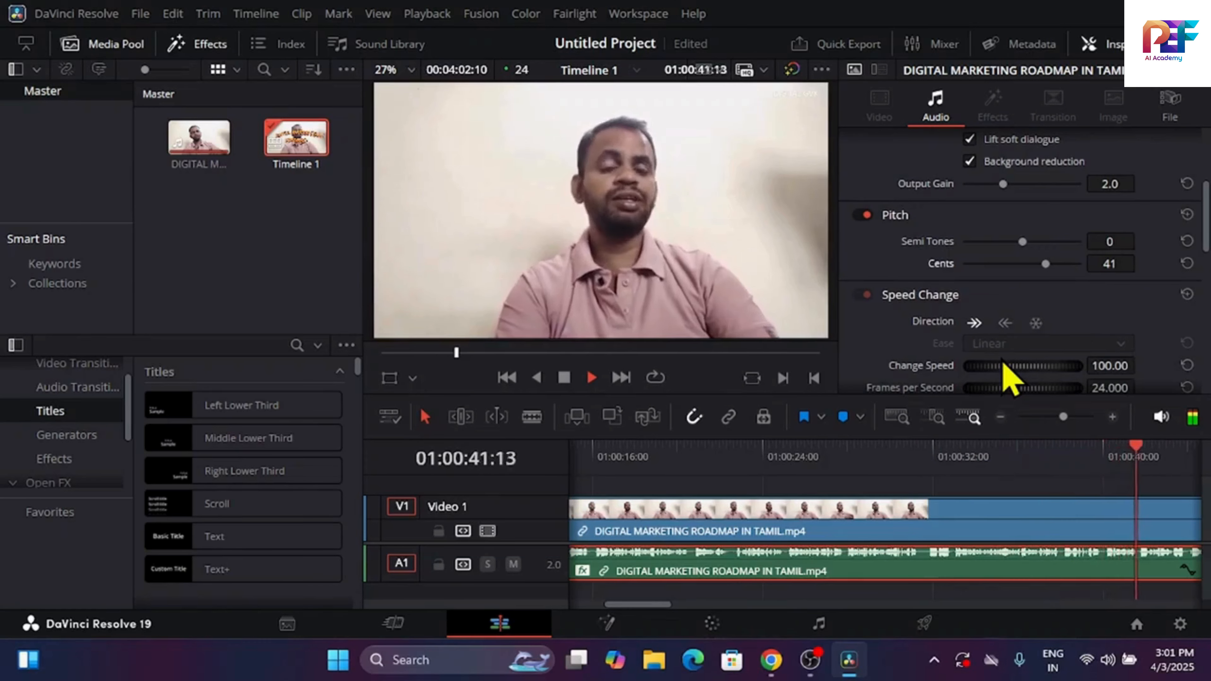
pyautogui.press('space')
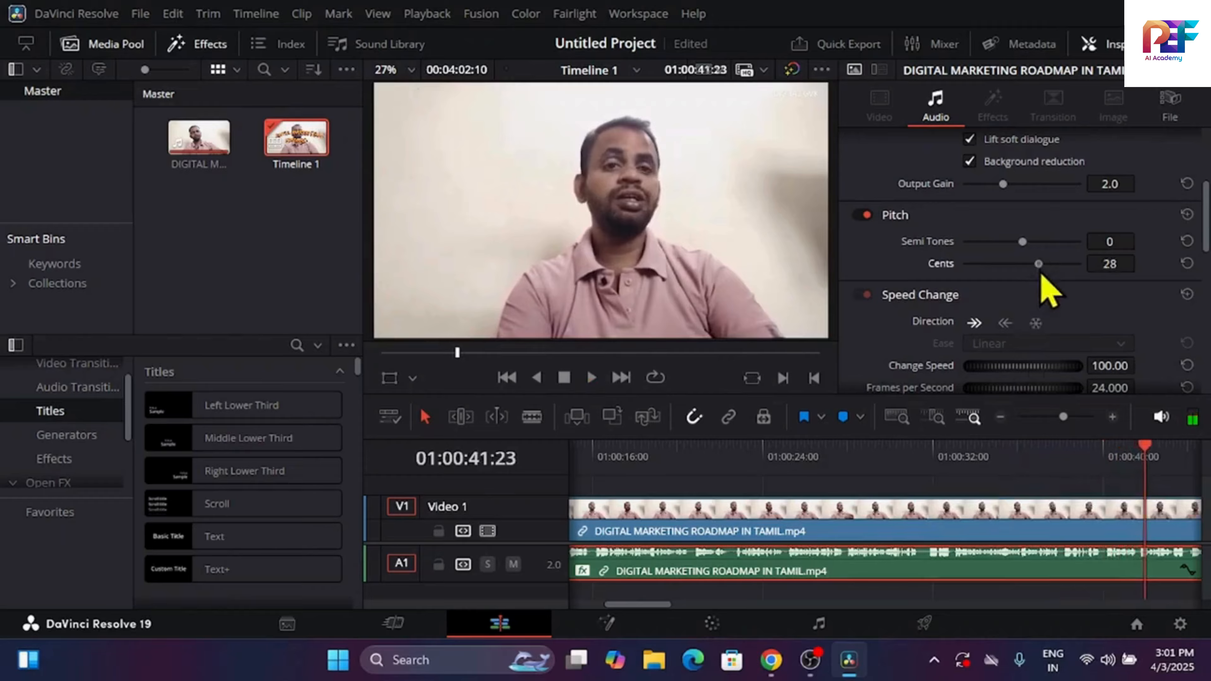
pyautogui.moveTo(1040, 272); pyautogui.dragTo(1066, 255)
# - Raise the clip's Change Speed to 252, refine it to 250 and play the timeline from the start
pyautogui.scroll(-2, 1059, 319)
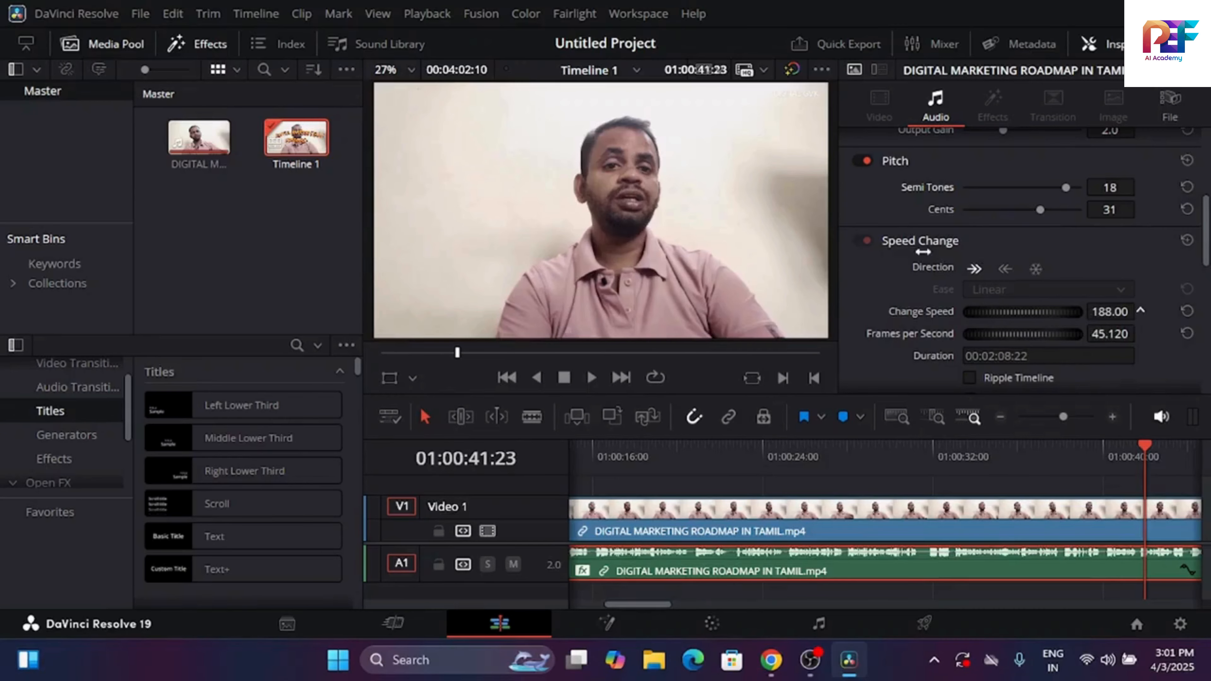
pyautogui.moveTo(923, 251); pyautogui.dragTo(1110, 308)
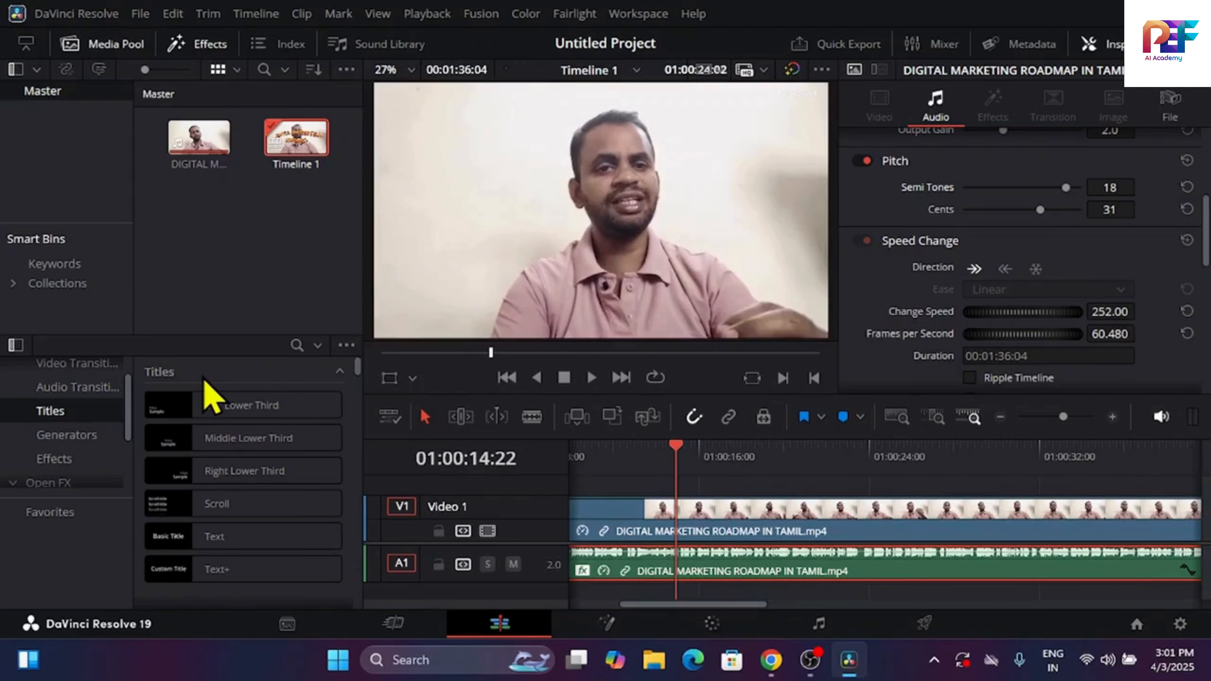
pyautogui.press('Home')
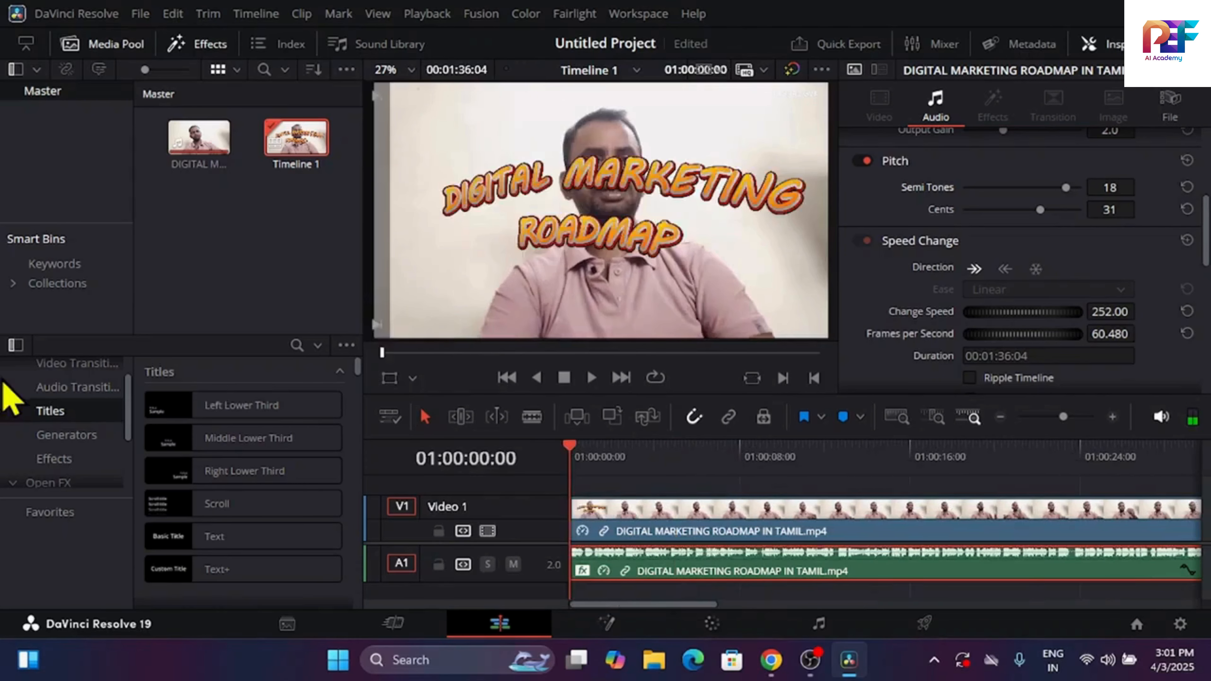
pyautogui.press('space')
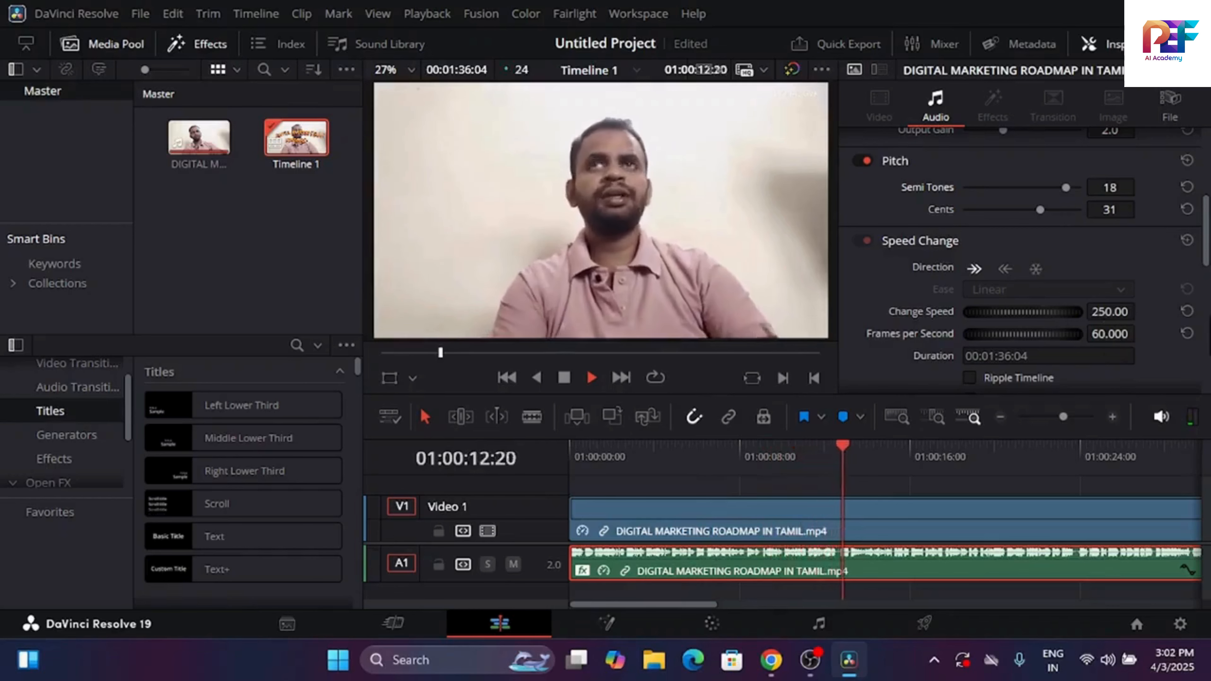
pyautogui.scroll(-1, 1081, 313)
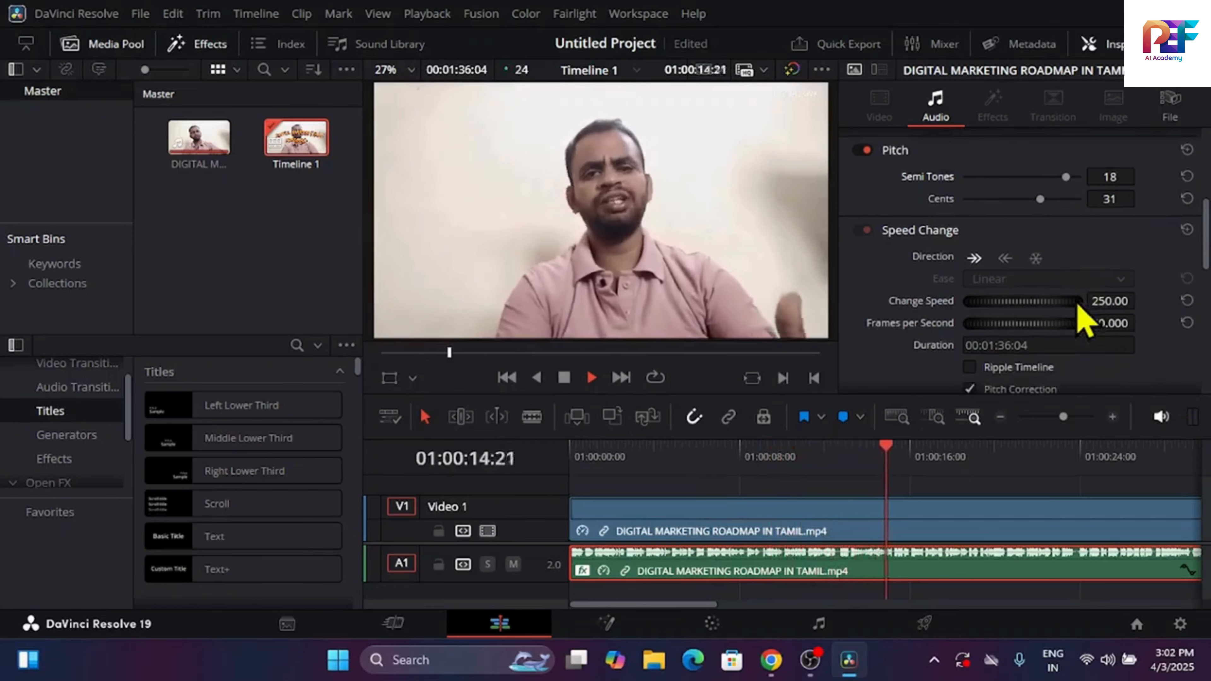